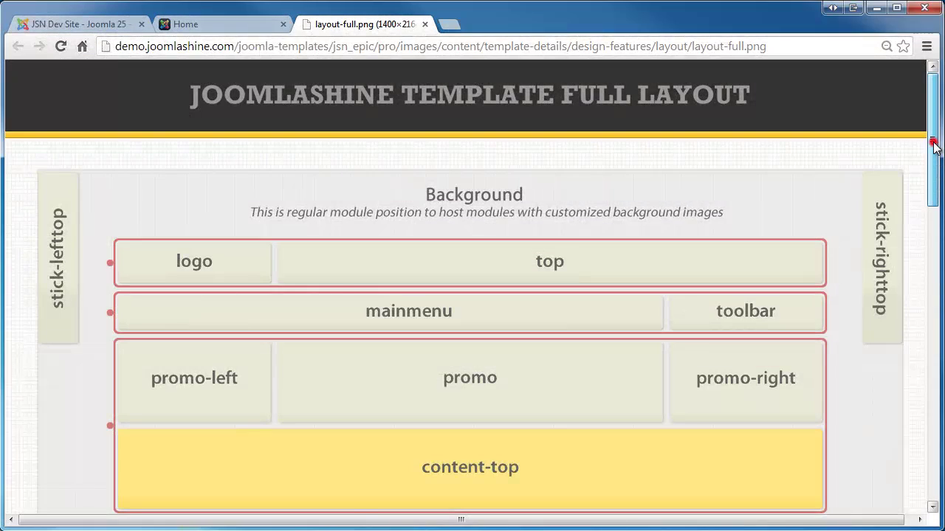
Step: Scroll the layout-full.png diagram to review the template's full position layout
{"action": "mouse_move", "coordinate": [936, 148]}
{"action": "left_mouse_down"}
{"action": "mouse_move", "coordinate": [934, 434]}
{"action": "mouse_move", "coordinate": [936, 155]}
{"action": "left_mouse_up"}
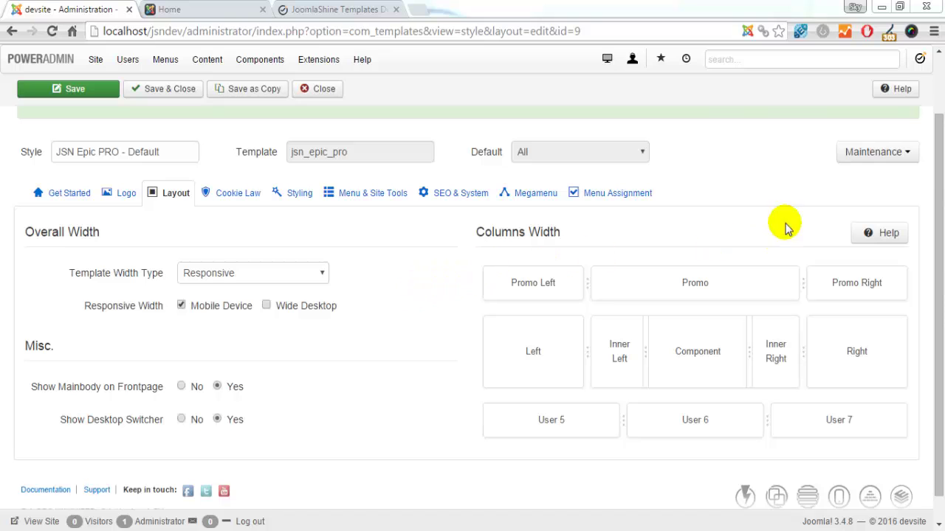
{"action": "left_click", "coordinate": [902, 152]}
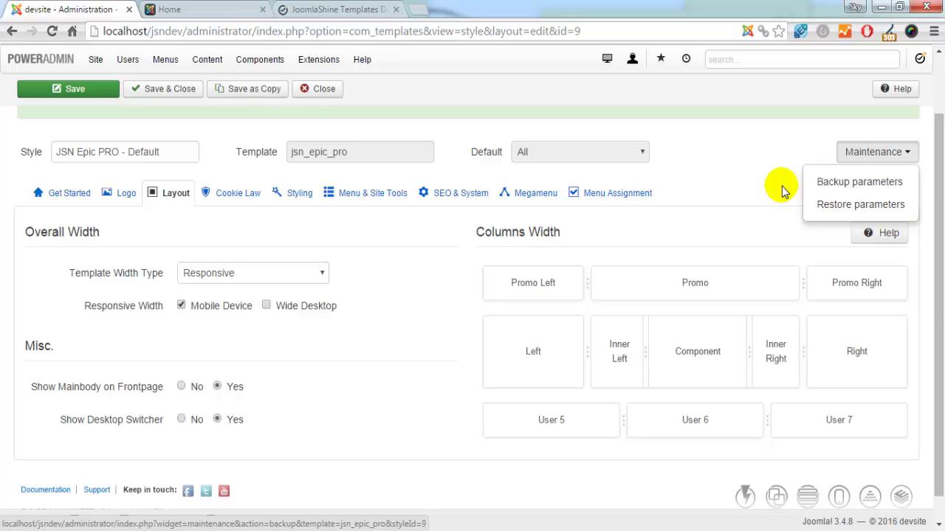
{"action": "left_click", "coordinate": [766, 166]}
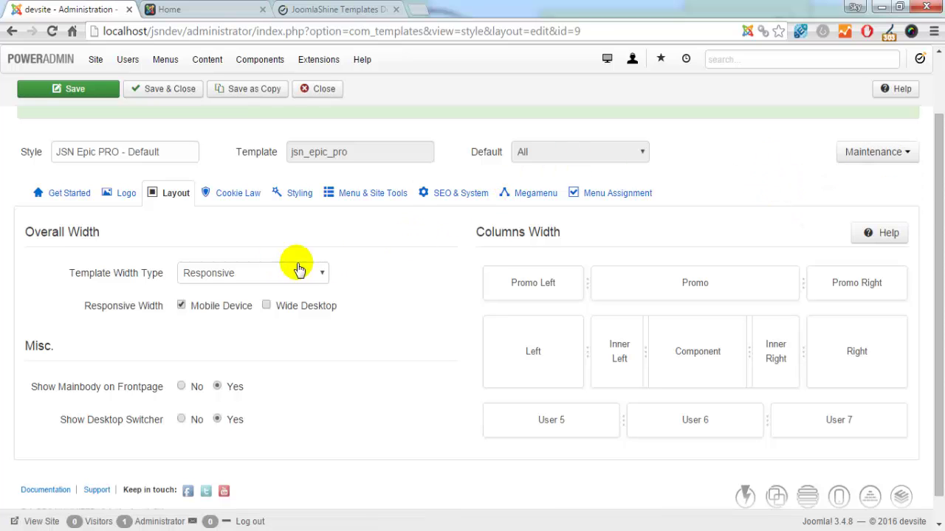
{"action": "mouse_move", "coordinate": [139, 275]}
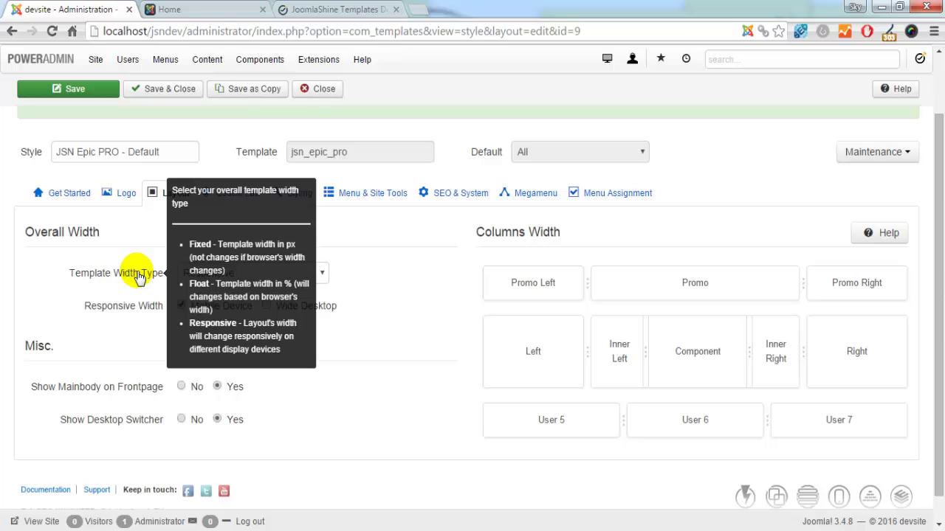
{"action": "left_click", "coordinate": [310, 275]}
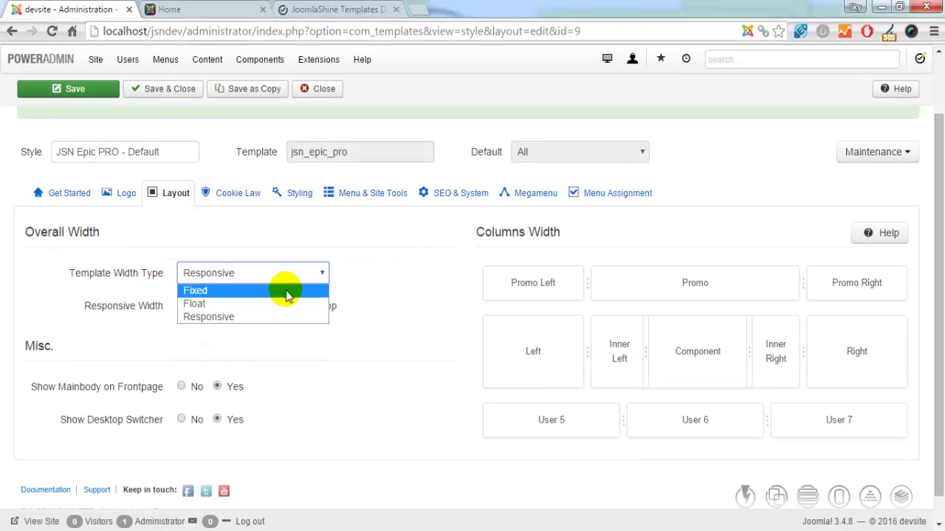
{"action": "left_click", "coordinate": [287, 294]}
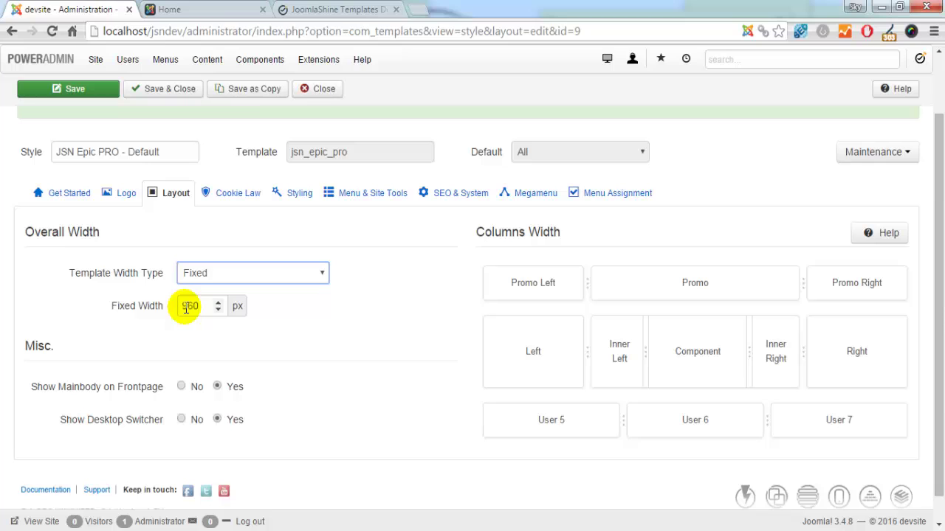
{"action": "mouse_move", "coordinate": [144, 312]}
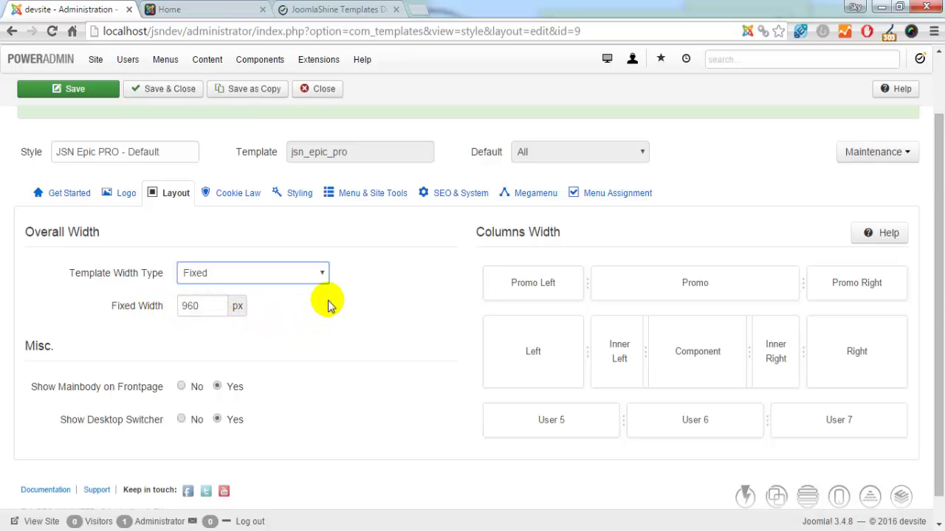
{"action": "left_click", "coordinate": [299, 273]}
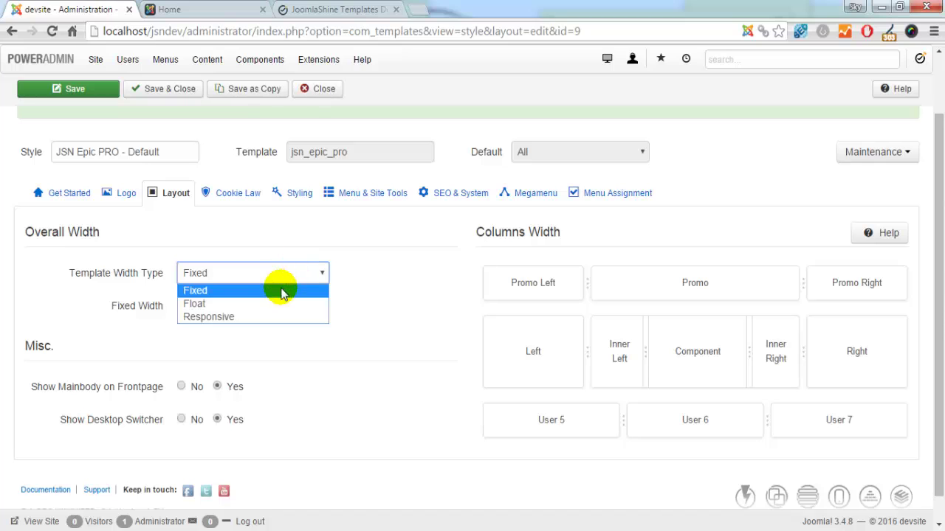
{"action": "left_click", "coordinate": [282, 306]}
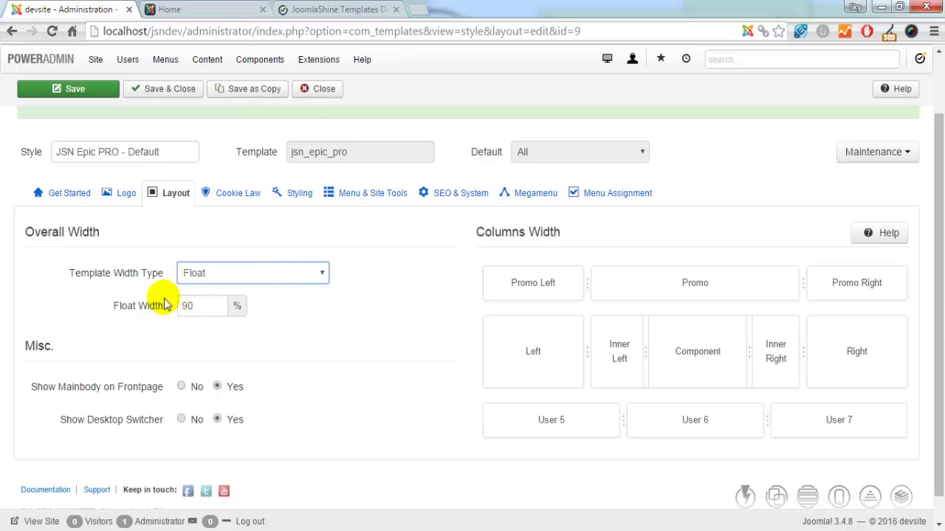
{"action": "mouse_move", "coordinate": [152, 307]}
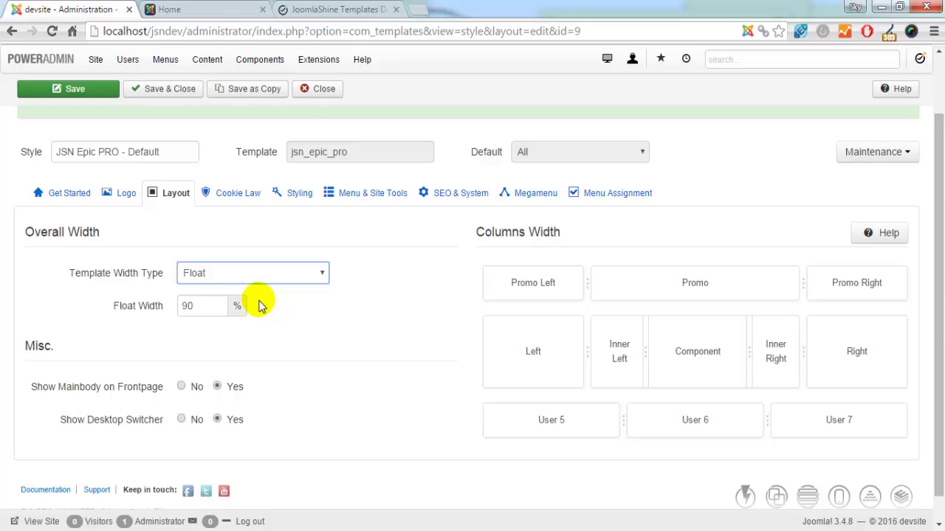
{"action": "left_click", "coordinate": [291, 275]}
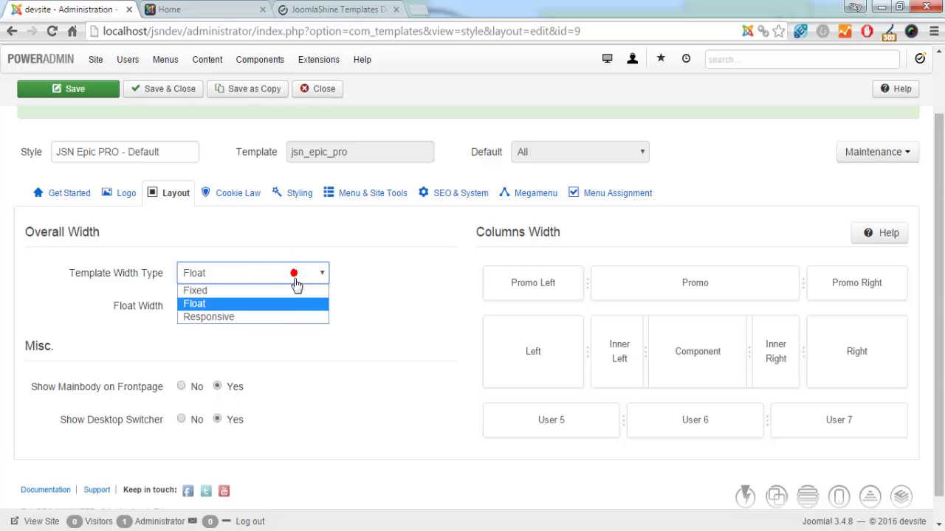
{"action": "left_click", "coordinate": [271, 319]}
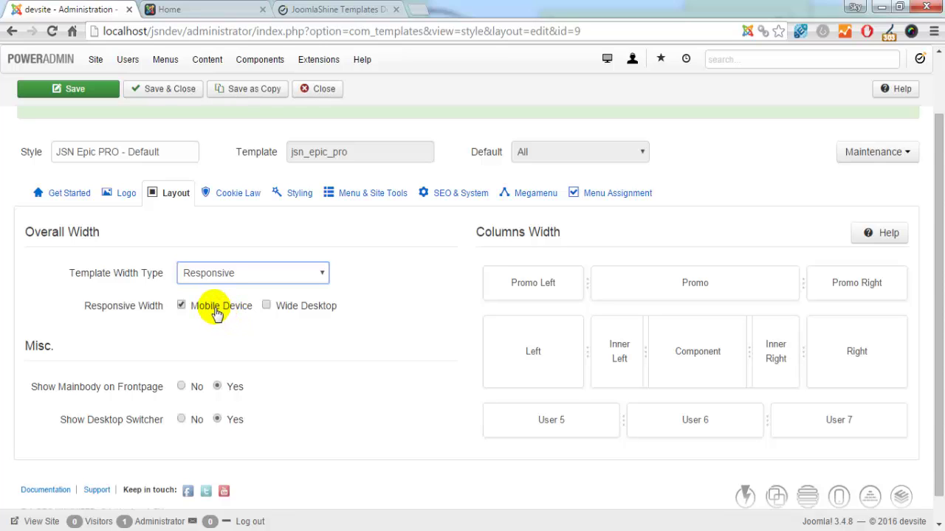
{"action": "left_click", "coordinate": [294, 311]}
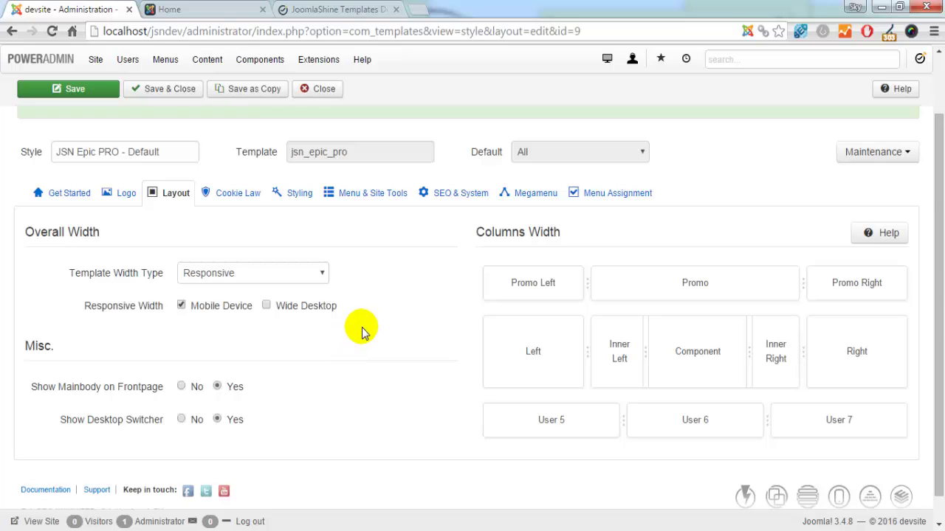
Step: Choose Float as the template width type, raise Float Width to 95, and save the style
{"action": "left_click", "coordinate": [310, 273]}
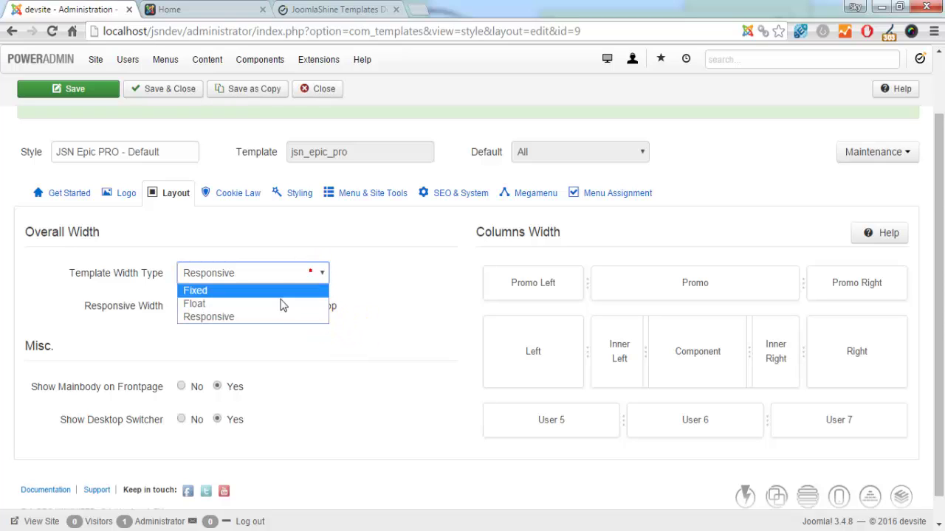
{"action": "left_click", "coordinate": [272, 304]}
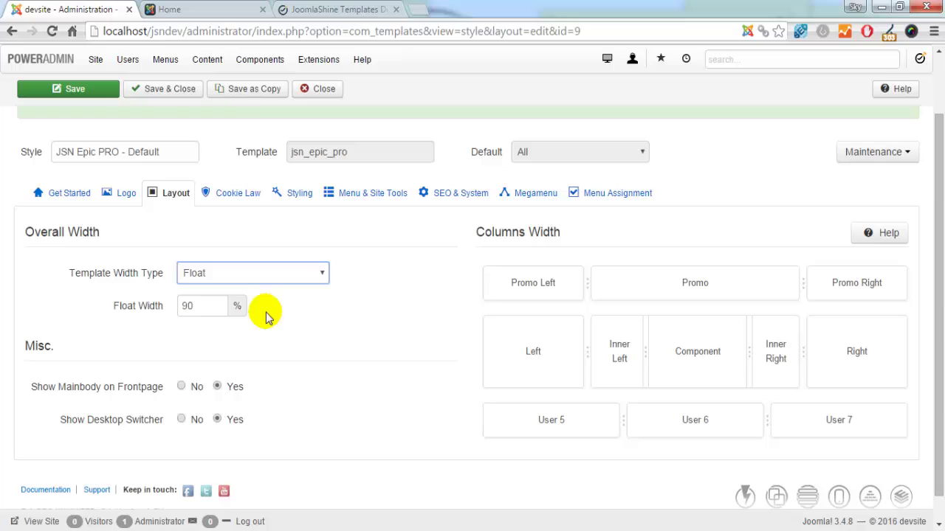
{"action": "double_click", "coordinate": [219, 307]}
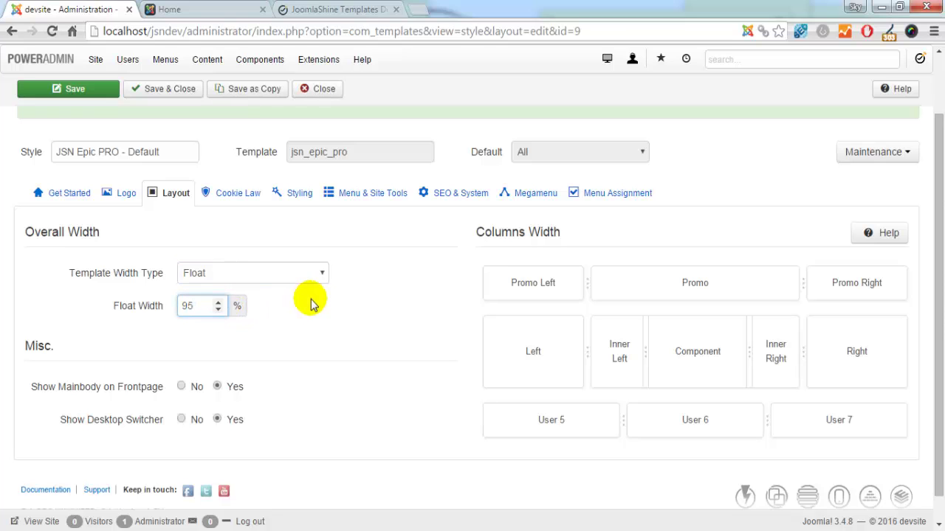
{"action": "left_click", "coordinate": [335, 316]}
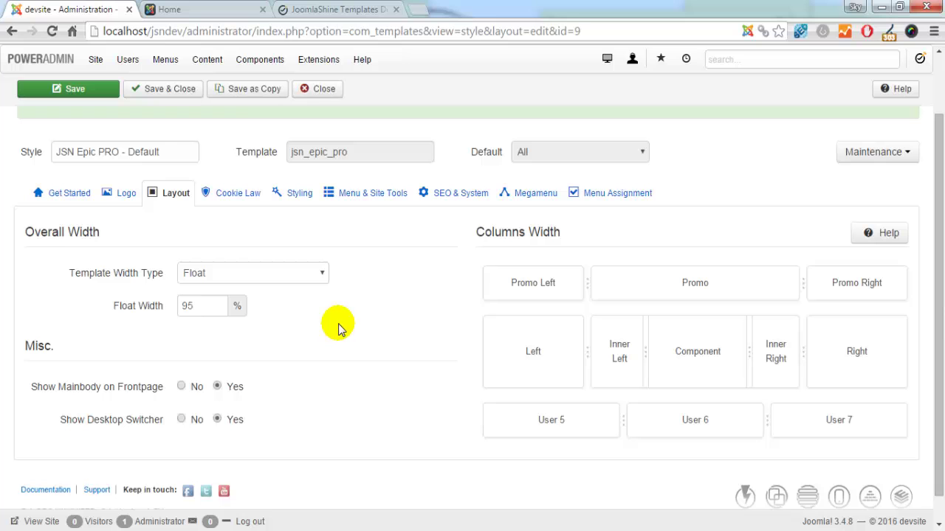
{"action": "left_click", "coordinate": [74, 87]}
Step: Reload the Home tab to see the front page at the 95% float width
{"action": "left_click", "coordinate": [194, 11]}
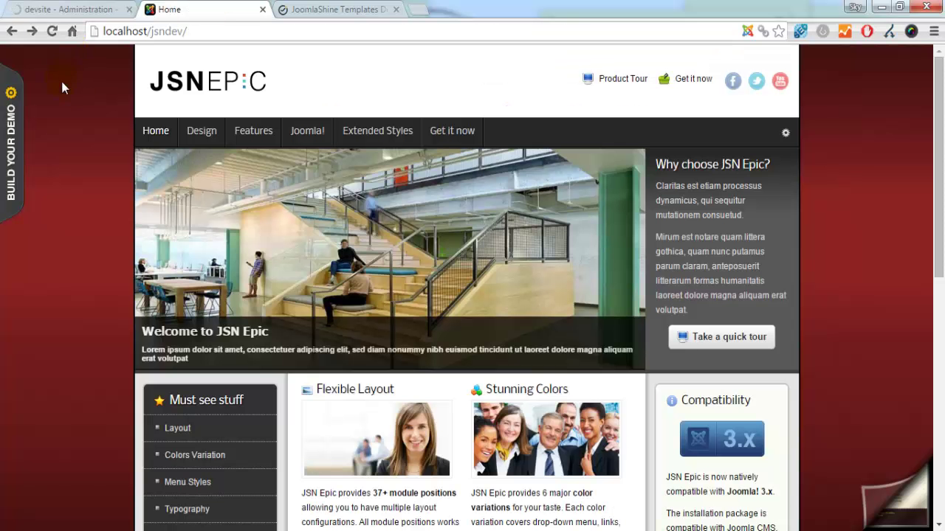
{"action": "left_click", "coordinate": [52, 31]}
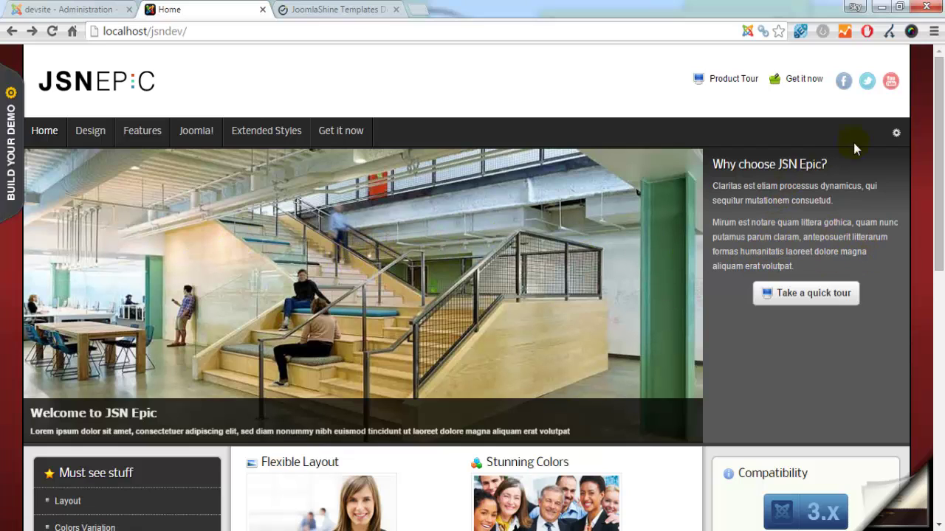
{"action": "mouse_move", "coordinate": [942, 141]}
{"action": "left_mouse_down"}
{"action": "mouse_move", "coordinate": [942, 355]}
{"action": "mouse_move", "coordinate": [941, 140]}
{"action": "left_mouse_up"}
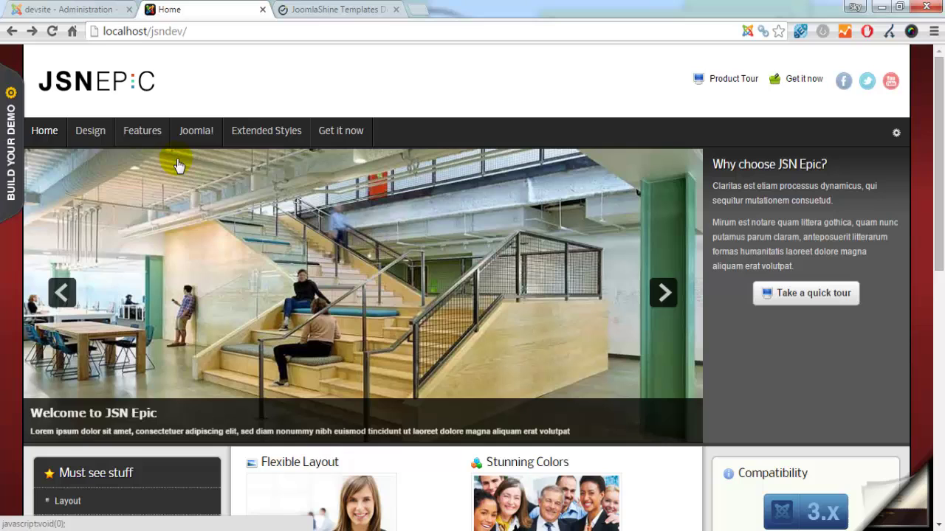
Step: Widen Promo Left and move the Promo block to third position in the top Columns Width row
{"action": "left_click", "coordinate": [80, 9]}
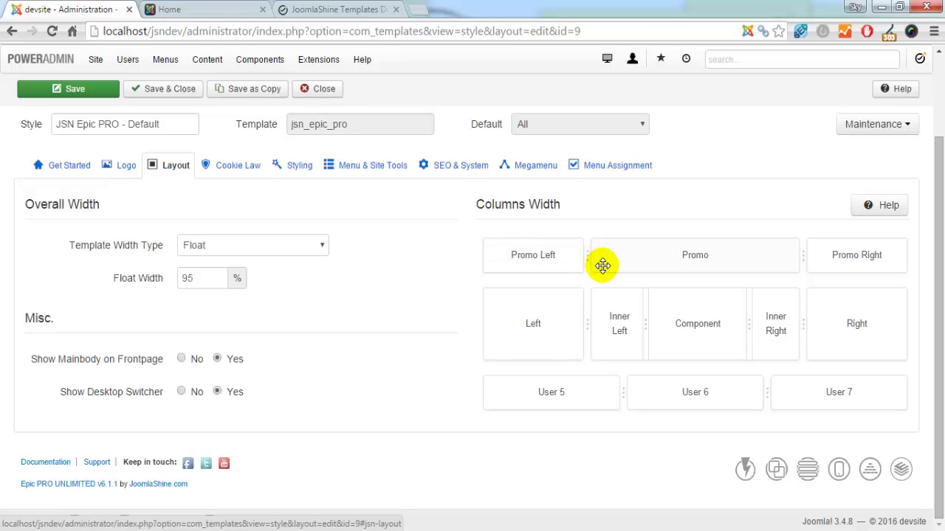
{"action": "left_click_drag", "start_coordinate": [588, 259], "coordinate": [544, 241]}
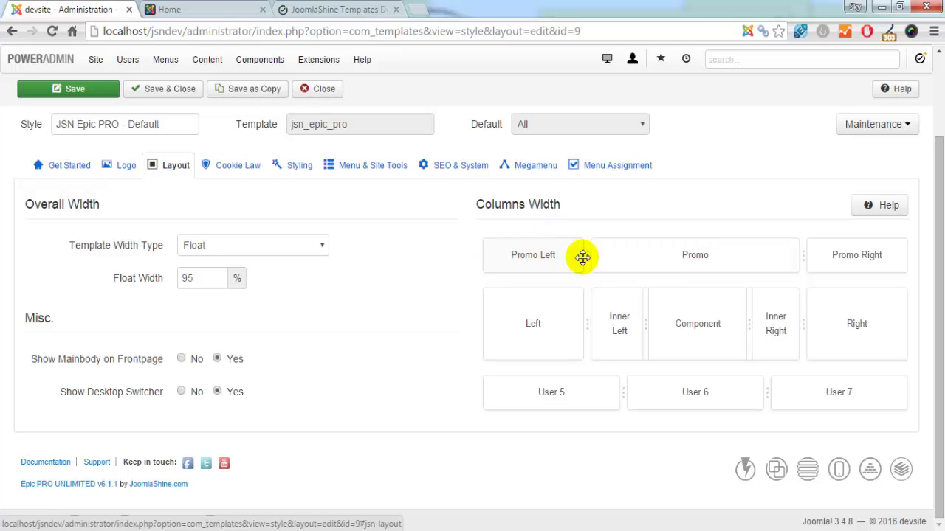
{"action": "left_click_drag", "start_coordinate": [660, 258], "coordinate": [778, 268]}
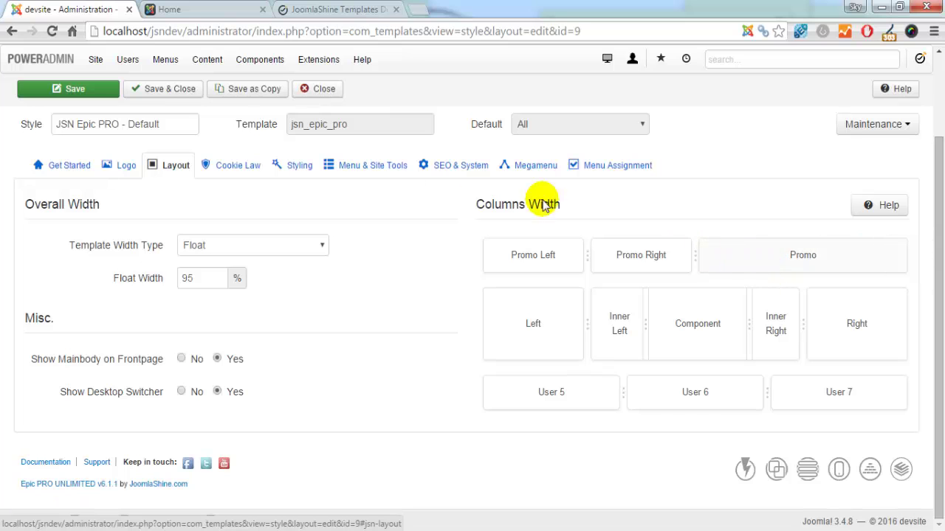
Step: Save the reordered promo layout and check it on the reloaded front page
{"action": "left_click", "coordinate": [70, 93]}
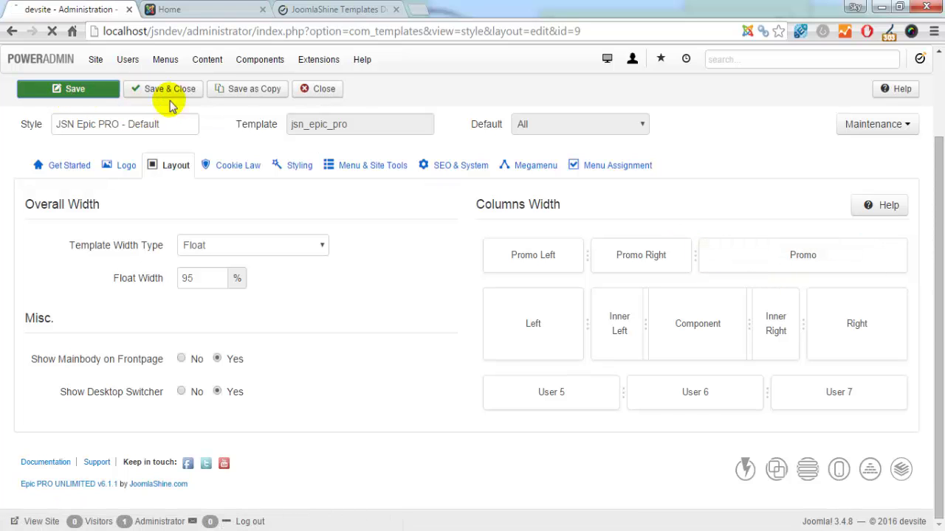
{"action": "left_click", "coordinate": [207, 7]}
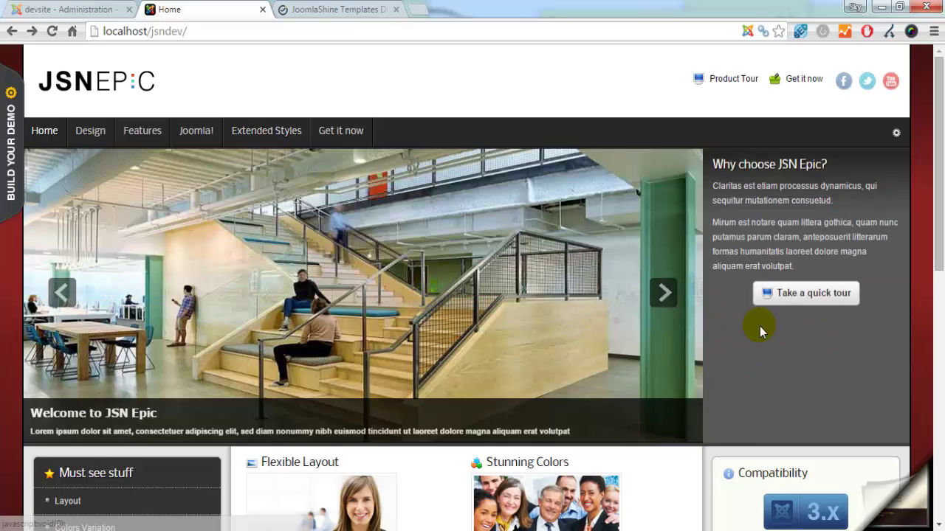
{"action": "left_click", "coordinate": [51, 31]}
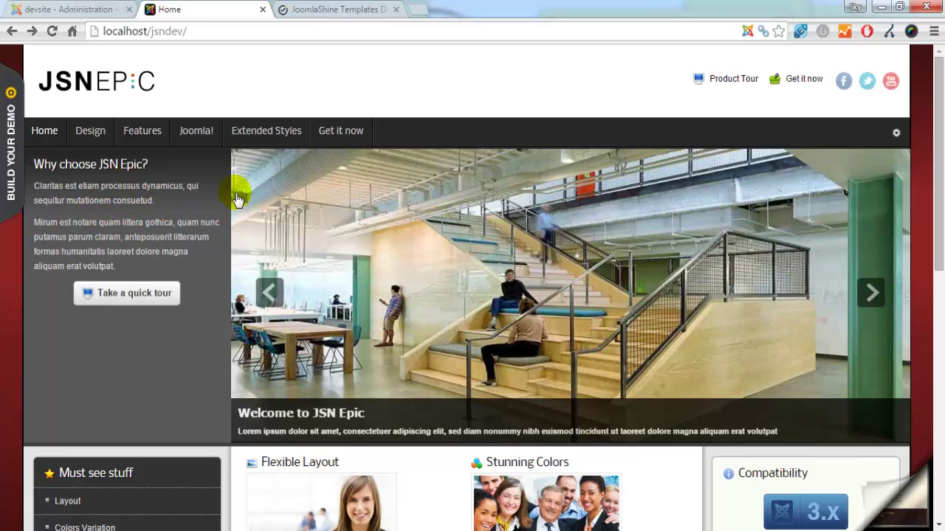
{"action": "left_click", "coordinate": [79, 9]}
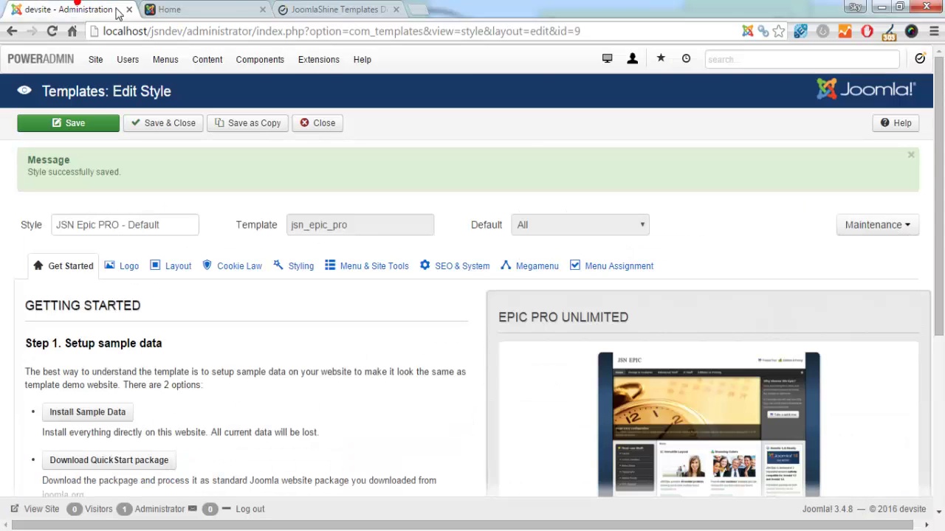
Step: Drag the Promo Right/Promo divider right to widen Promo Right, then save
{"action": "left_click", "coordinate": [169, 265]}
{"action": "scroll", "coordinate": [476, 275], "scroll_direction": "down", "scroll_amount": 2}
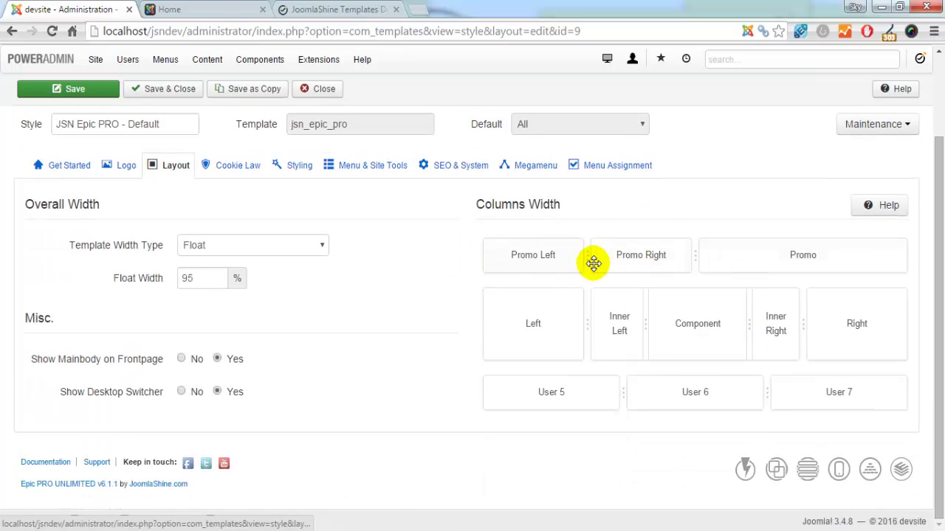
{"action": "left_click_drag", "start_coordinate": [694, 254], "coordinate": [784, 253]}
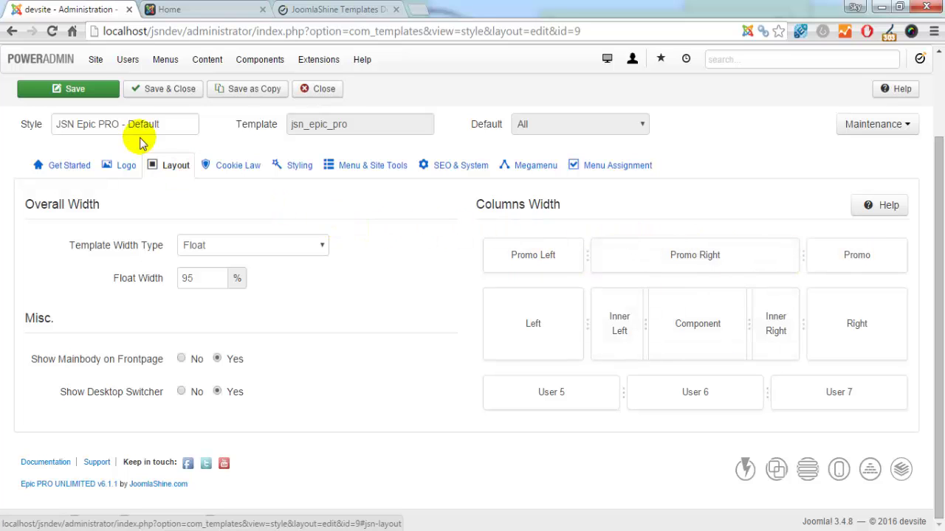
{"action": "left_click", "coordinate": [100, 93]}
Step: Reload the front page to check the wider promo text beside the slider
{"action": "left_click", "coordinate": [200, 8]}
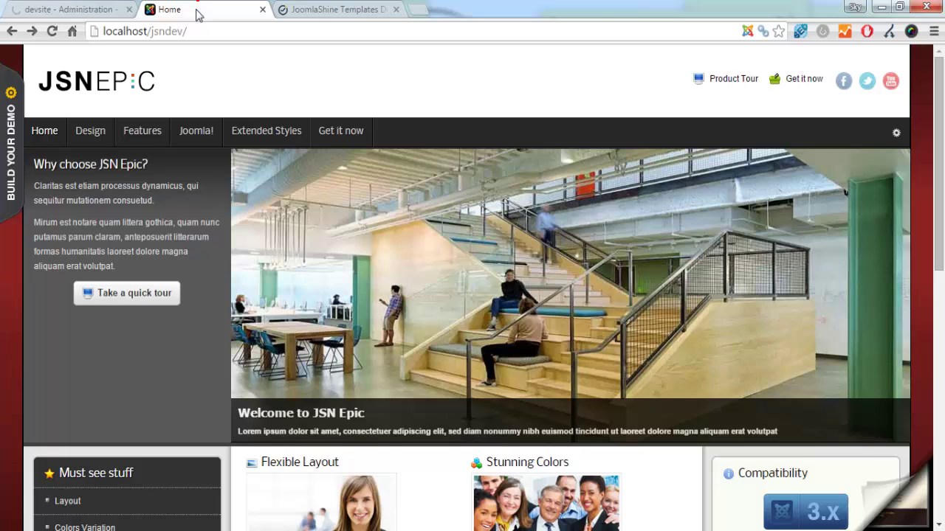
{"action": "left_click", "coordinate": [52, 32]}
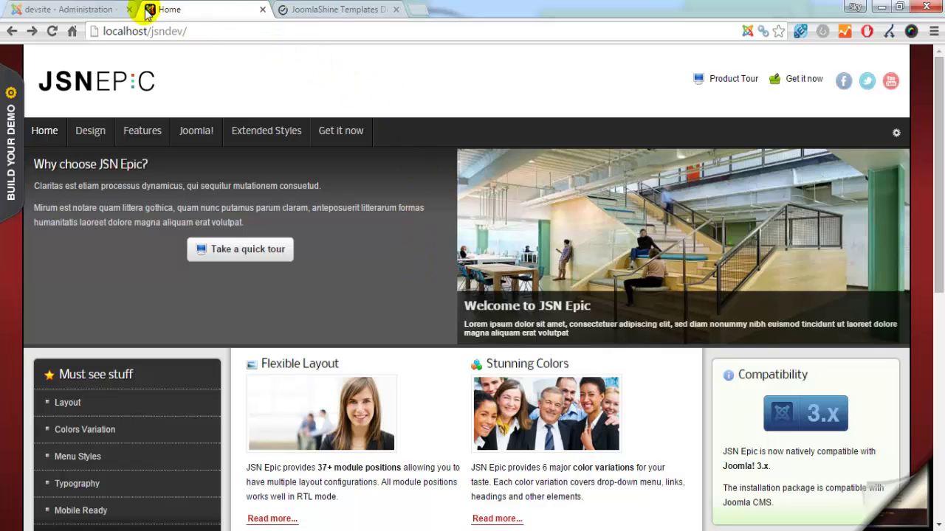
{"action": "left_click", "coordinate": [95, 8]}
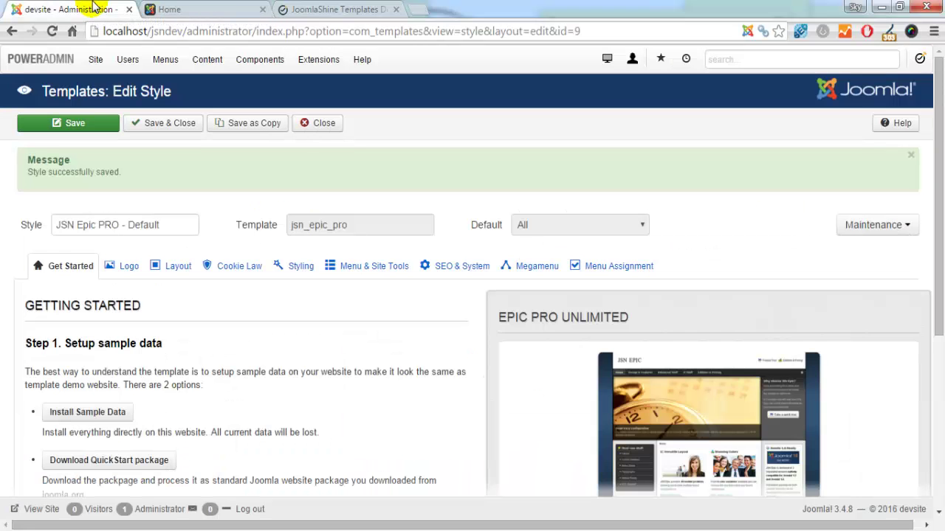
Step: Set Show Mainbody on Frontpage to No in the Layout settings and save
{"action": "left_click", "coordinate": [174, 267]}
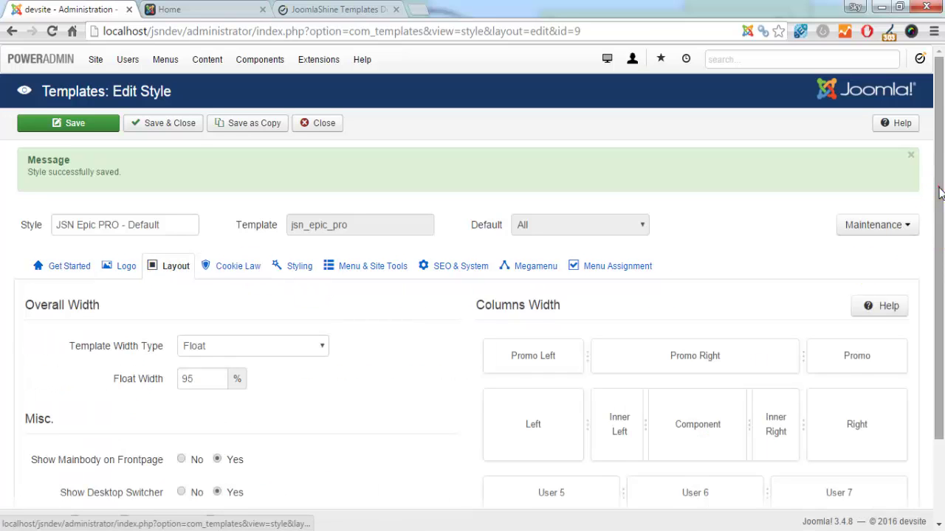
{"action": "left_click_drag", "start_coordinate": [937, 187], "coordinate": [942, 295]}
{"action": "mouse_move", "coordinate": [133, 358]}
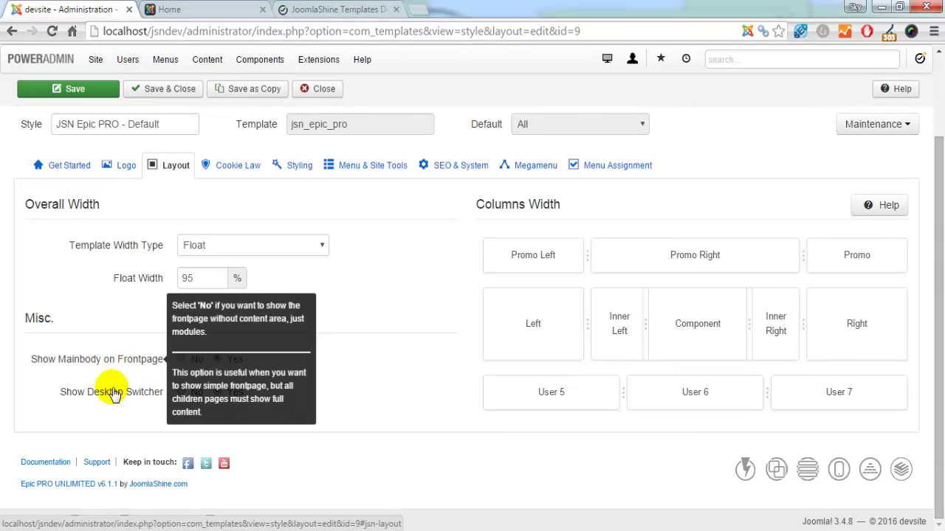
{"action": "mouse_move", "coordinate": [112, 397]}
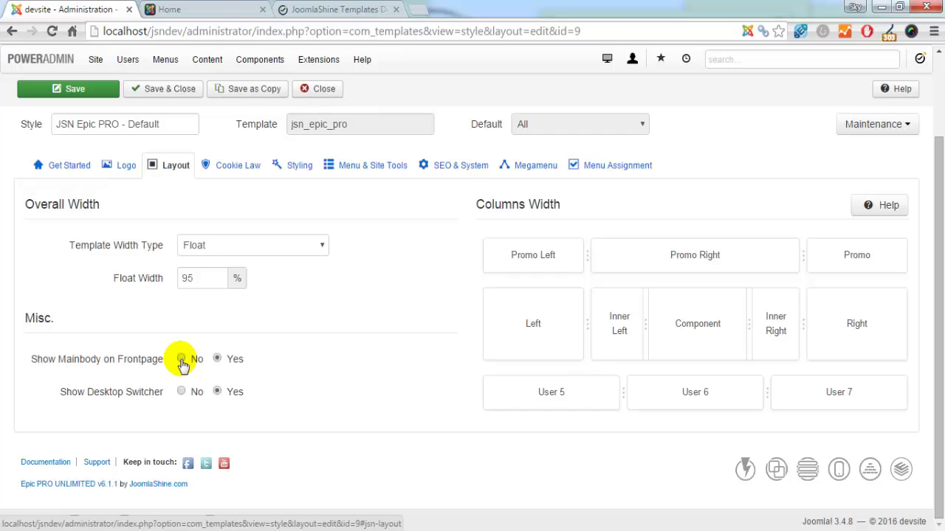
{"action": "left_click", "coordinate": [290, 346]}
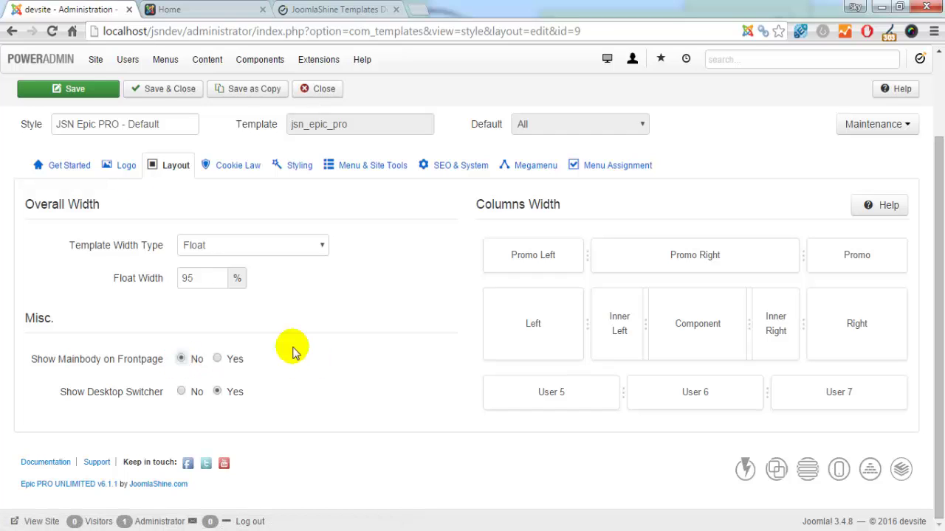
{"action": "left_click", "coordinate": [80, 89]}
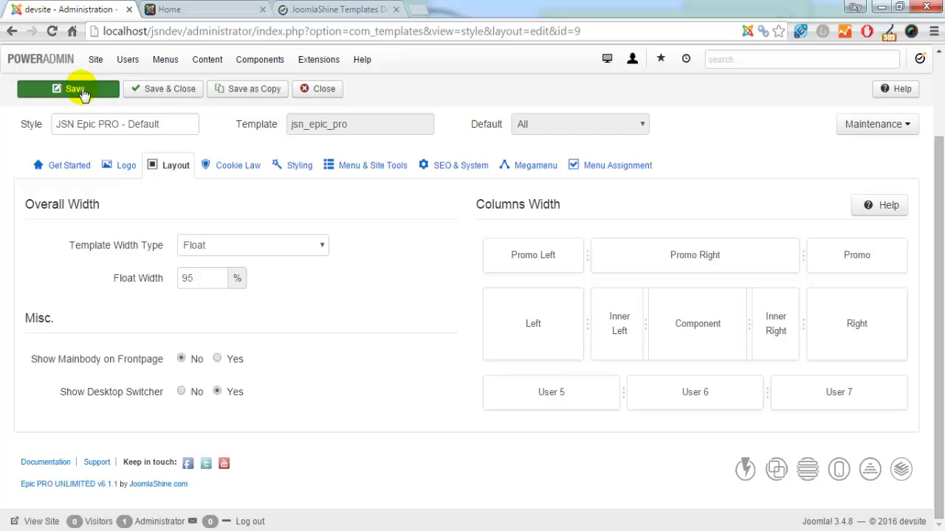
Step: Reload and scroll the front page to confirm the main body content is gone
{"action": "left_click", "coordinate": [194, 9]}
{"action": "left_click_drag", "start_coordinate": [943, 138], "coordinate": [589, 55]}
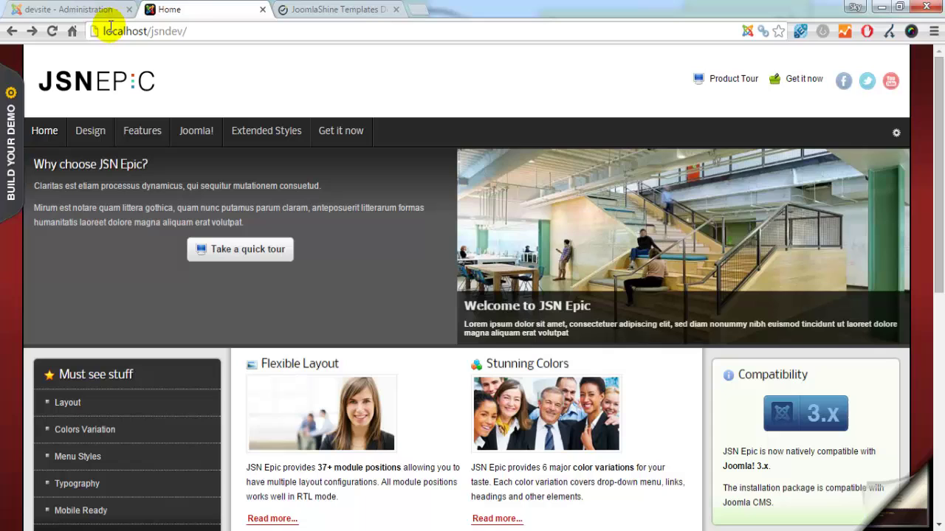
{"action": "left_click", "coordinate": [51, 31]}
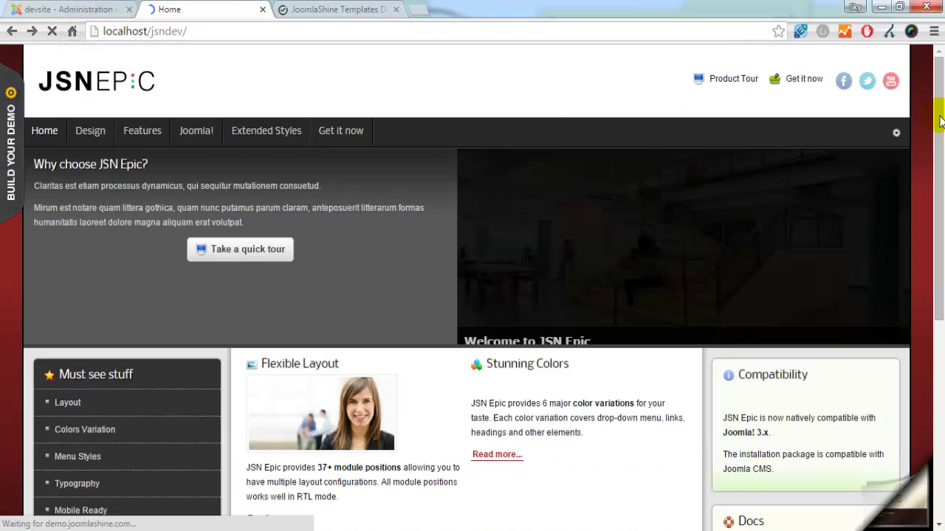
{"action": "left_click_drag", "start_coordinate": [943, 151], "coordinate": [943, 222]}
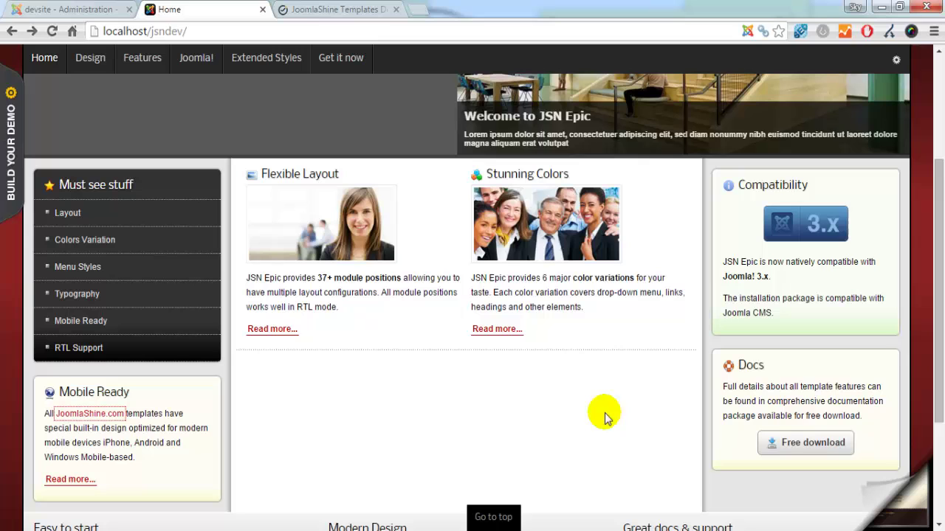
{"action": "left_click_drag", "start_coordinate": [941, 377], "coordinate": [939, 244]}
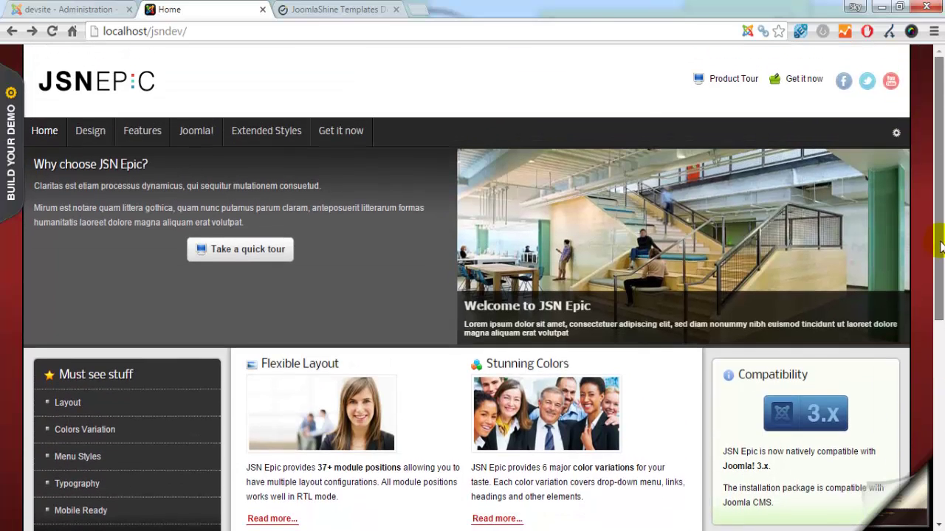
{"action": "key", "text": "ctrl+Page_Up"}
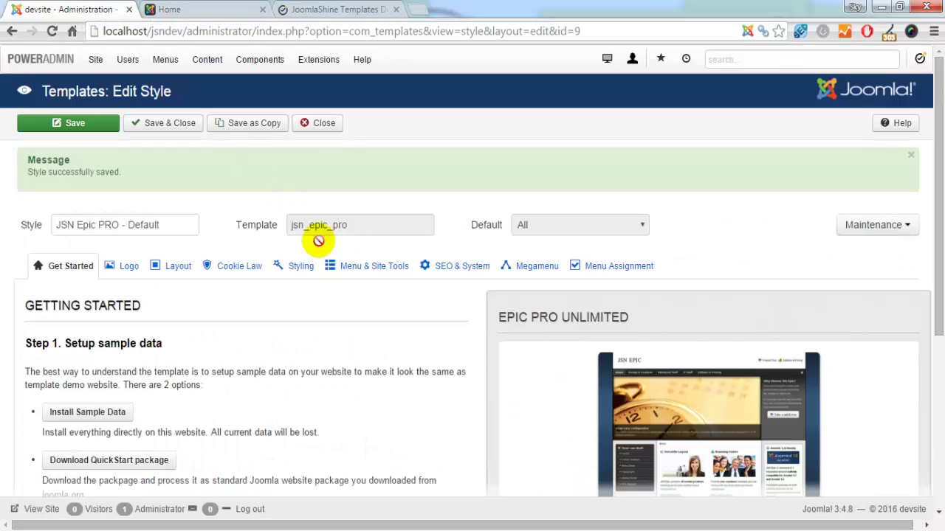
Step: Switch Show Desktop Switcher to No to preview it, then back to Yes
{"action": "left_click", "coordinate": [175, 265]}
{"action": "scroll", "coordinate": [385, 353], "scroll_direction": "down", "scroll_amount": 2}
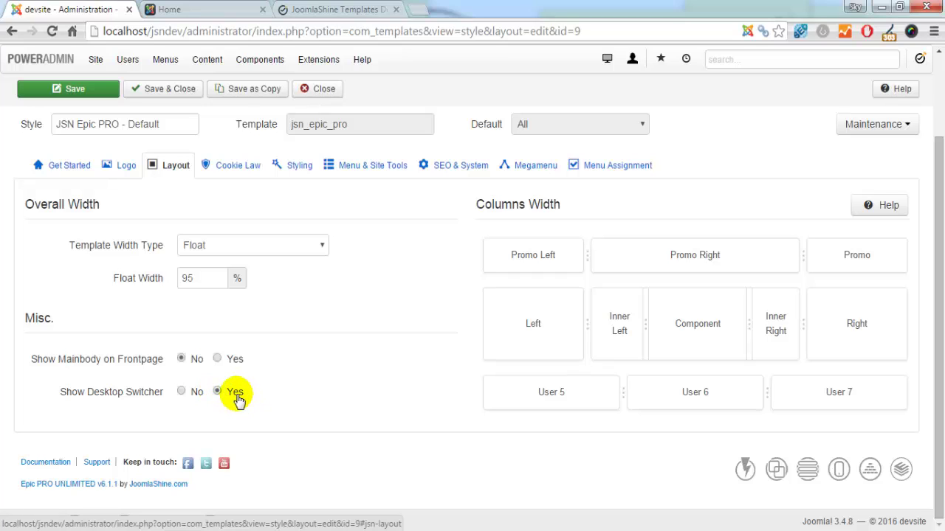
{"action": "left_click", "coordinate": [181, 392]}
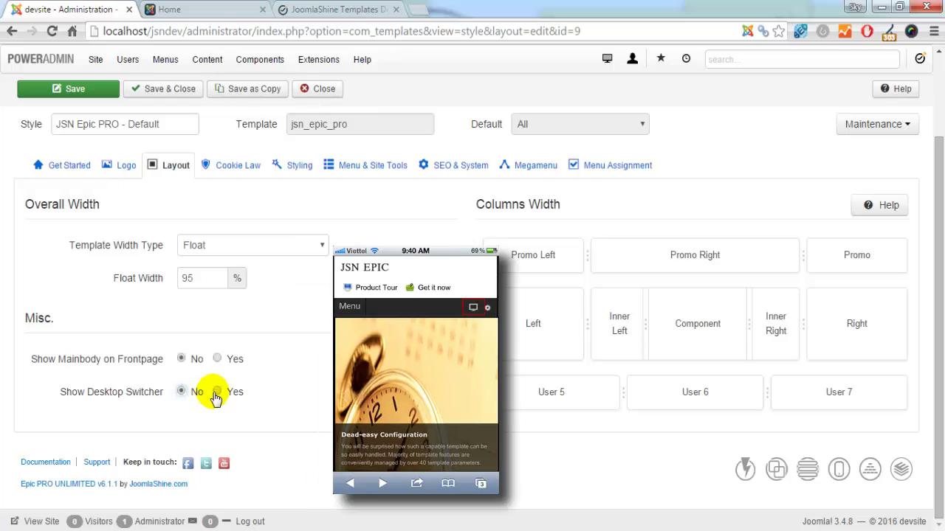
{"action": "left_click", "coordinate": [217, 392]}
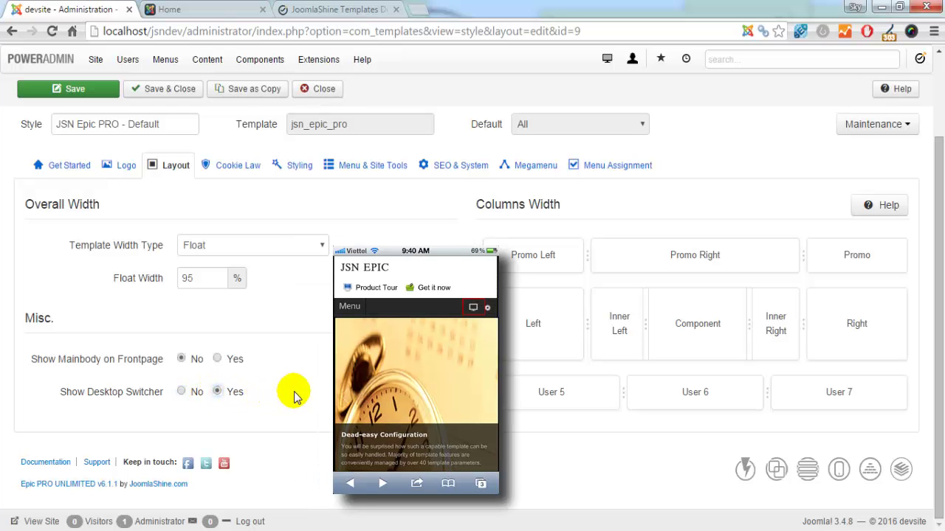